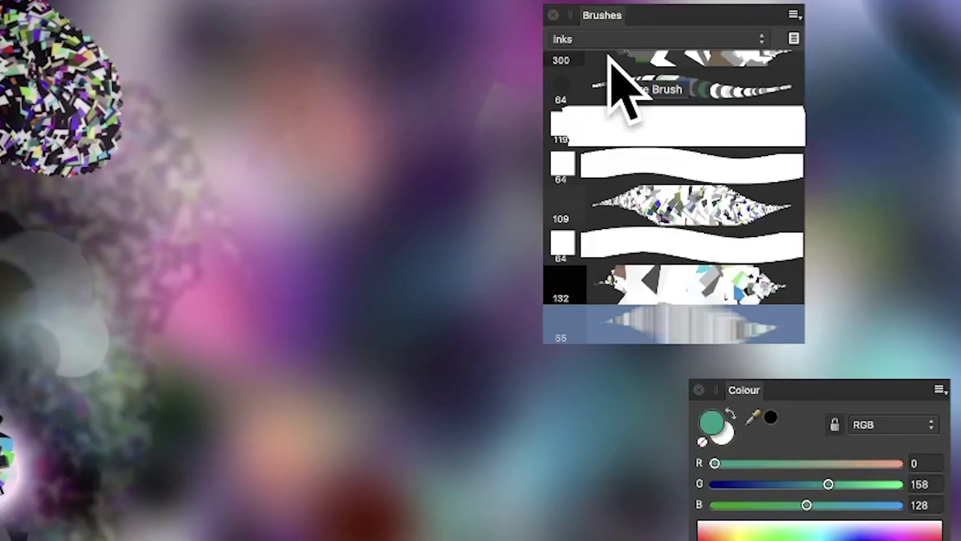
# Add a New Square Brush to the Inks category from the Brushes panel menu.
pyautogui.click(794, 15)
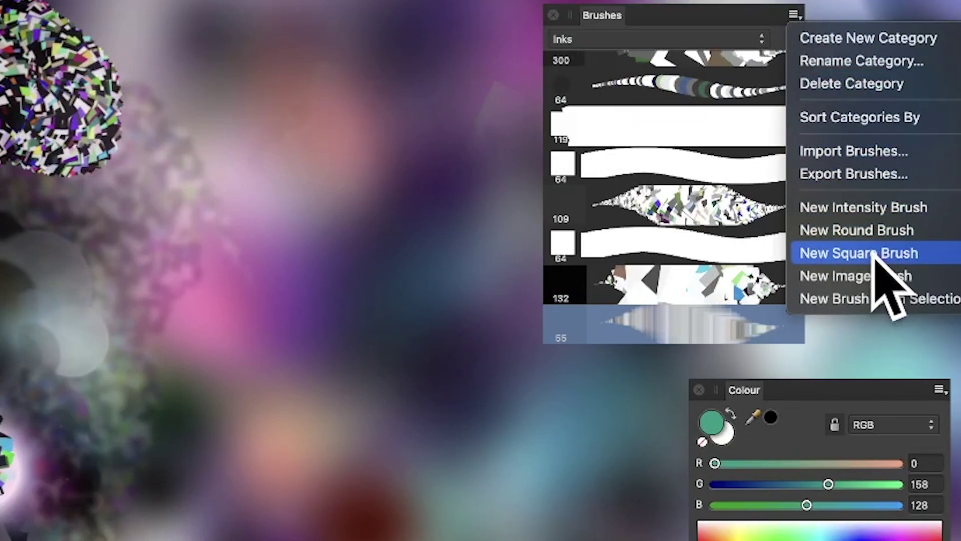
pyautogui.click(871, 253)
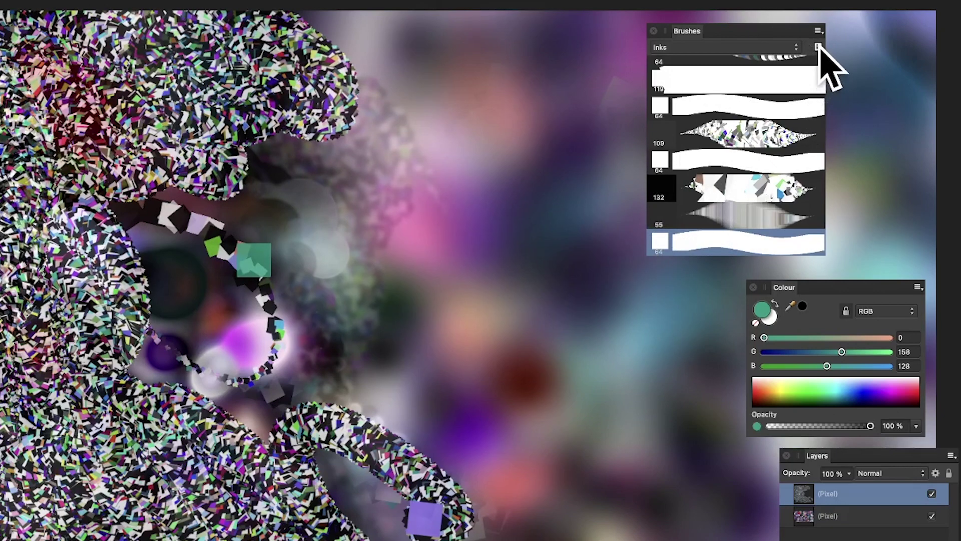
# Edit the new square brush: size 65 px, hardness 100%, and flow lowered.
pyautogui.doubleClick(719, 241)
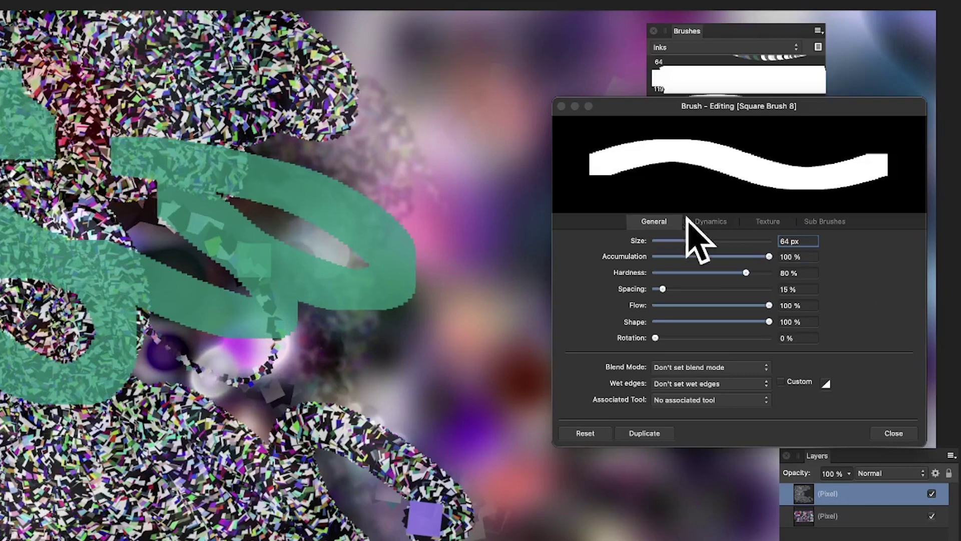
pyautogui.moveTo(706, 241)
pyautogui.mouseDown()
pyautogui.moveTo(723, 241)
pyautogui.moveTo(705, 241)
pyautogui.mouseUp()
pyautogui.moveTo(745, 272); pyautogui.dragTo(883, 281)
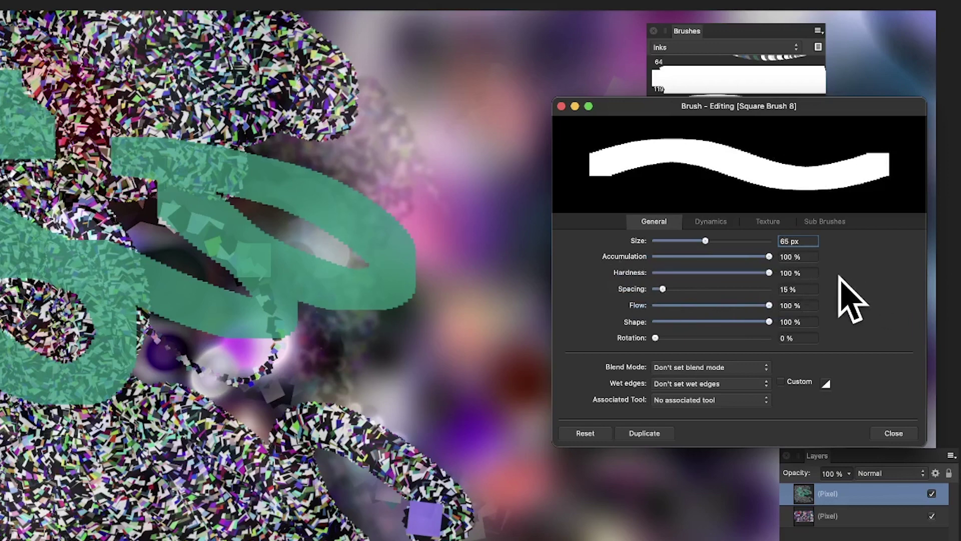
pyautogui.moveTo(769, 305)
pyautogui.mouseDown()
pyautogui.moveTo(659, 305)
pyautogui.moveTo(667, 306)
pyautogui.mouseUp()
# Raise flow to about 84% after an undone faint test, then paint striped teal strokes.
pyautogui.moveTo(23, 63)
pyautogui.mouseDown()
pyautogui.moveTo(87, 83)
pyautogui.moveTo(329, 115)
pyautogui.moveTo(491, 189)
pyautogui.moveTo(285, 99)
pyautogui.moveTo(534, 189)
pyautogui.moveTo(426, 127)
pyautogui.moveTo(528, 226)
pyautogui.mouseUp()
pyautogui.press('super+z')
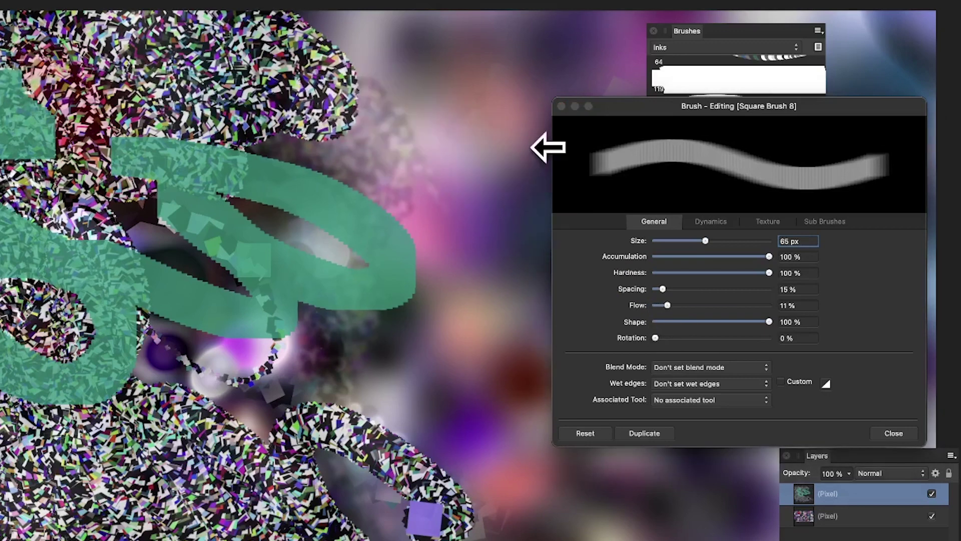
pyautogui.moveTo(670, 303)
pyautogui.mouseDown()
pyautogui.moveTo(749, 303)
pyautogui.moveTo(712, 322)
pyautogui.moveTo(665, 322)
pyautogui.mouseUp()
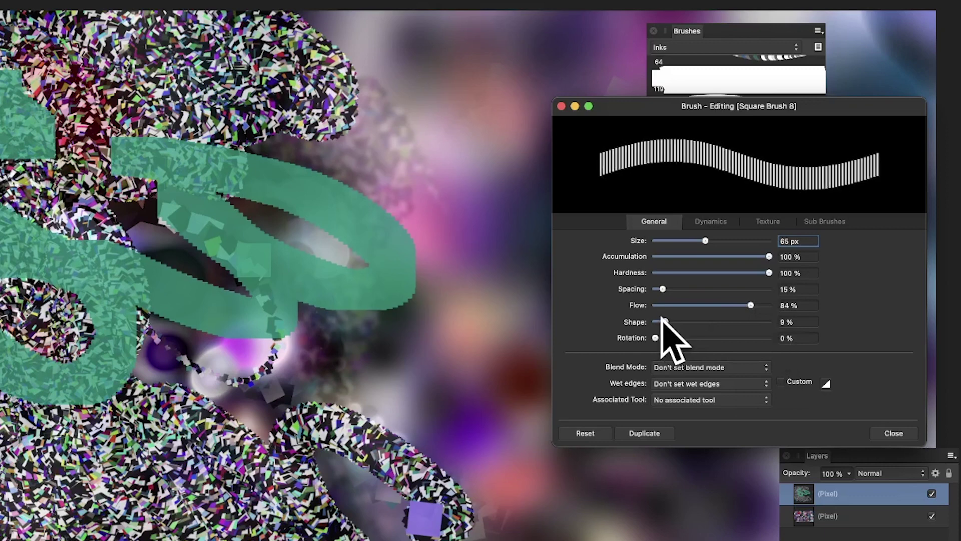
pyautogui.moveTo(155, 84); pyautogui.dragTo(409, 98)
pyautogui.moveTo(459, 125)
pyautogui.mouseDown()
pyautogui.moveTo(320, 142)
pyautogui.moveTo(399, 150)
pyautogui.moveTo(450, 55)
pyautogui.moveTo(459, 122)
pyautogui.moveTo(515, 246)
pyautogui.moveTo(466, 251)
pyautogui.mouseUp()
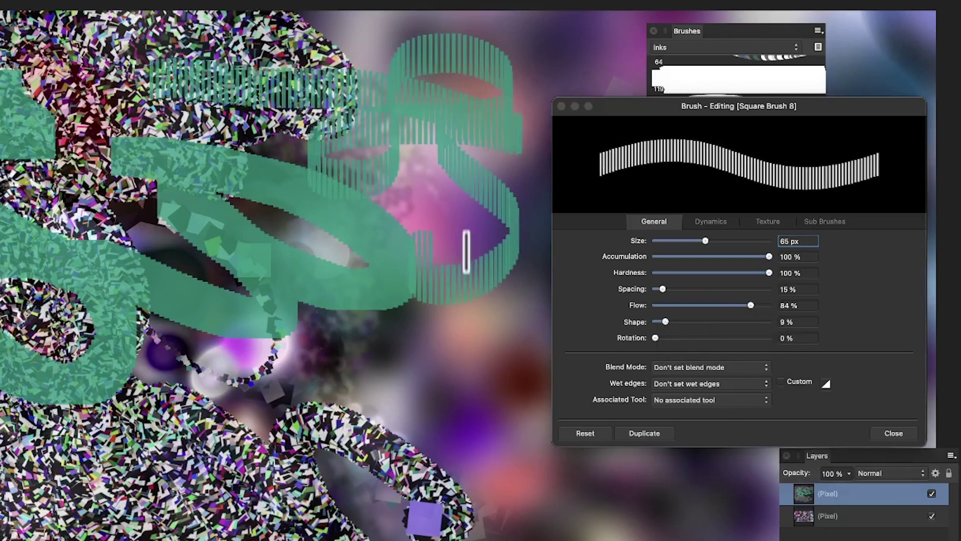
# Replace the test strokes with green stripes, rotate the brush tip, and paint slanted green dashes.
pyautogui.press('super+z')
pyautogui.press('super+z')
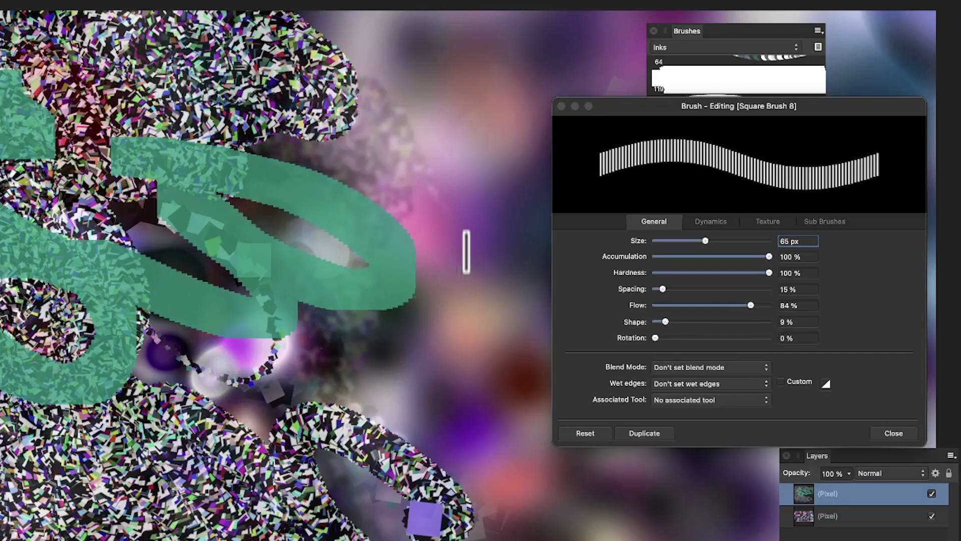
pyautogui.moveTo(156, 77)
pyautogui.mouseDown()
pyautogui.moveTo(519, 45)
pyautogui.moveTo(581, 71)
pyautogui.moveTo(454, 84)
pyautogui.moveTo(319, 129)
pyautogui.moveTo(421, 161)
pyautogui.moveTo(472, 164)
pyautogui.mouseUp()
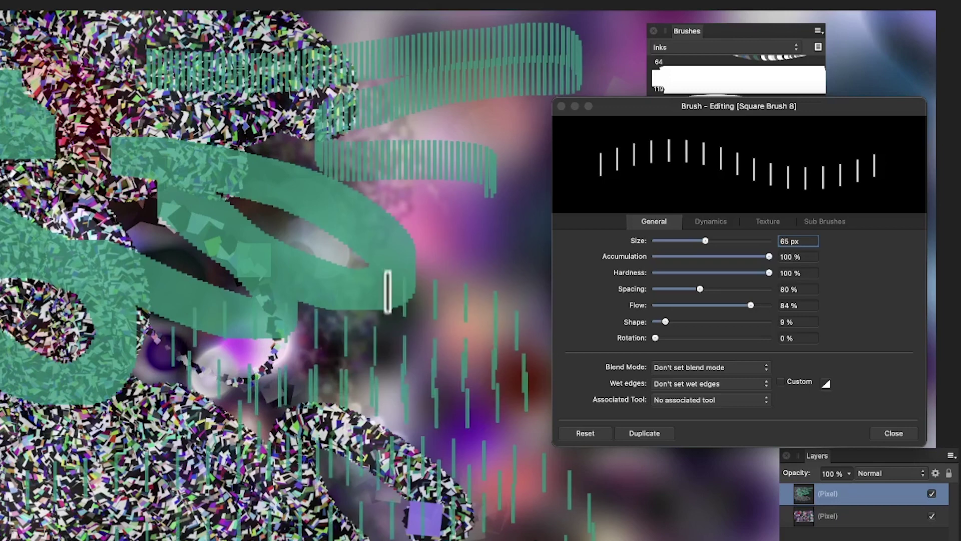
pyautogui.moveTo(667, 339)
pyautogui.mouseDown()
pyautogui.moveTo(716, 339)
pyautogui.moveTo(705, 338)
pyautogui.mouseUp()
pyautogui.click(236, 112)
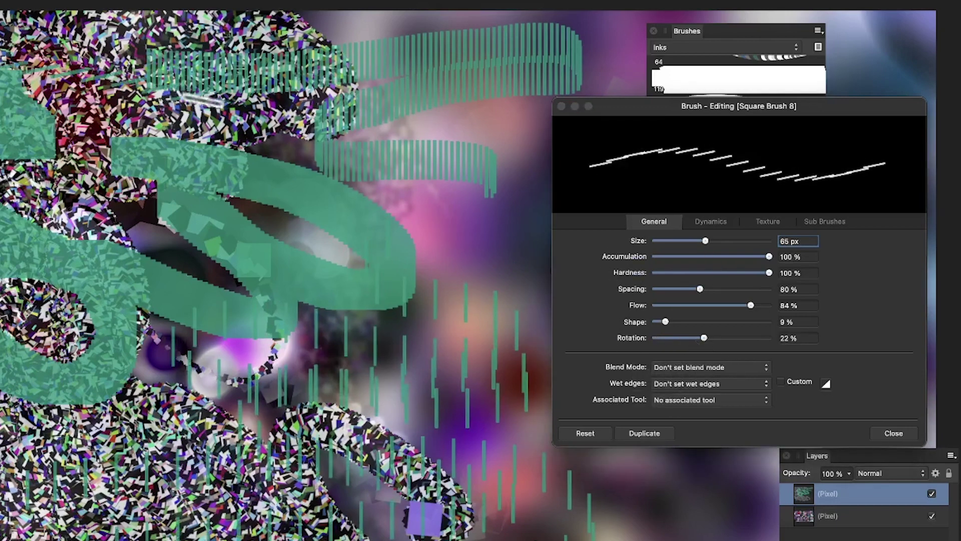
pyautogui.moveTo(8, 339); pyautogui.dragTo(281, 433)
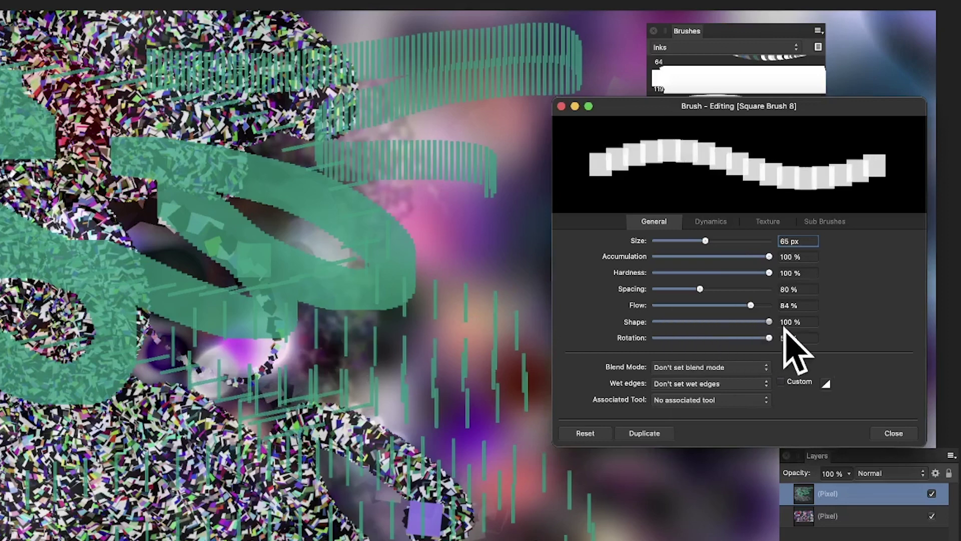
pyautogui.moveTo(749, 306)
pyautogui.mouseDown()
pyautogui.moveTo(681, 304)
pyautogui.moveTo(818, 312)
pyautogui.mouseUp()
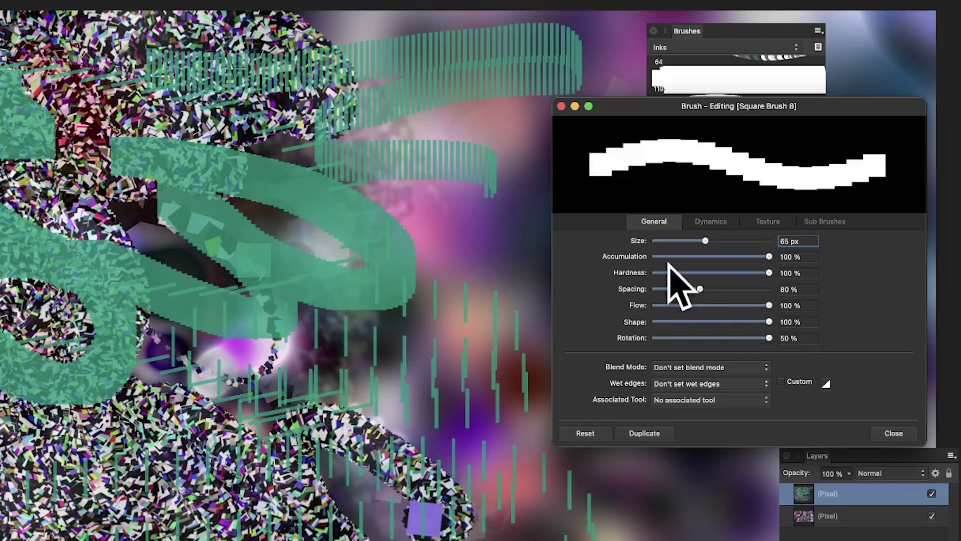
pyautogui.moveTo(80, 58)
pyautogui.mouseDown()
pyautogui.moveTo(128, 58)
pyautogui.moveTo(339, 115)
pyautogui.moveTo(339, 166)
pyautogui.moveTo(506, 170)
pyautogui.mouseUp()
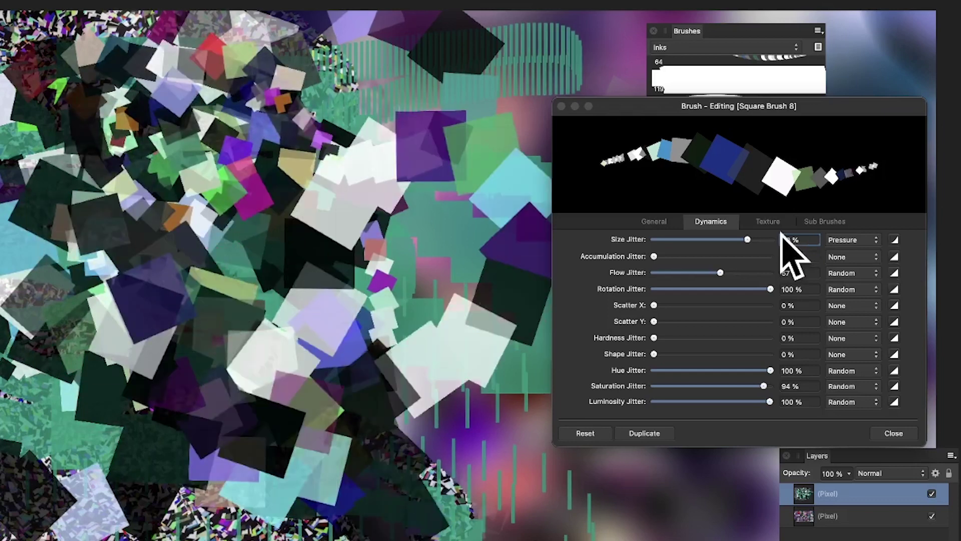
# Adjust size jitter, set size to 44.4 px, and stamp multicoloured squares on the left.
pyautogui.moveTo(748, 239)
pyautogui.mouseDown()
pyautogui.moveTo(690, 239)
pyautogui.moveTo(793, 239)
pyautogui.mouseUp()
pyautogui.click(659, 222)
pyautogui.moveTo(697, 240); pyautogui.dragTo(687, 240)
pyautogui.click(16, 169)
pyautogui.moveTo(45, 70)
pyautogui.mouseDown()
pyautogui.moveTo(65, 69)
pyautogui.moveTo(43, 65)
pyautogui.moveTo(84, 46)
pyautogui.moveTo(14, 89)
pyautogui.moveTo(120, 77)
pyautogui.moveTo(76, 144)
pyautogui.moveTo(67, 92)
pyautogui.moveTo(13, 173)
pyautogui.moveTo(3, 273)
pyautogui.moveTo(94, 270)
pyautogui.moveTo(20, 387)
pyautogui.moveTo(87, 415)
pyautogui.moveTo(71, 331)
pyautogui.moveTo(170, 403)
pyautogui.moveTo(107, 446)
pyautogui.moveTo(48, 445)
pyautogui.moveTo(139, 394)
pyautogui.moveTo(112, 516)
pyautogui.moveTo(110, 475)
pyautogui.moveTo(150, 494)
pyautogui.moveTo(230, 387)
pyautogui.moveTo(332, 343)
pyautogui.mouseUp()
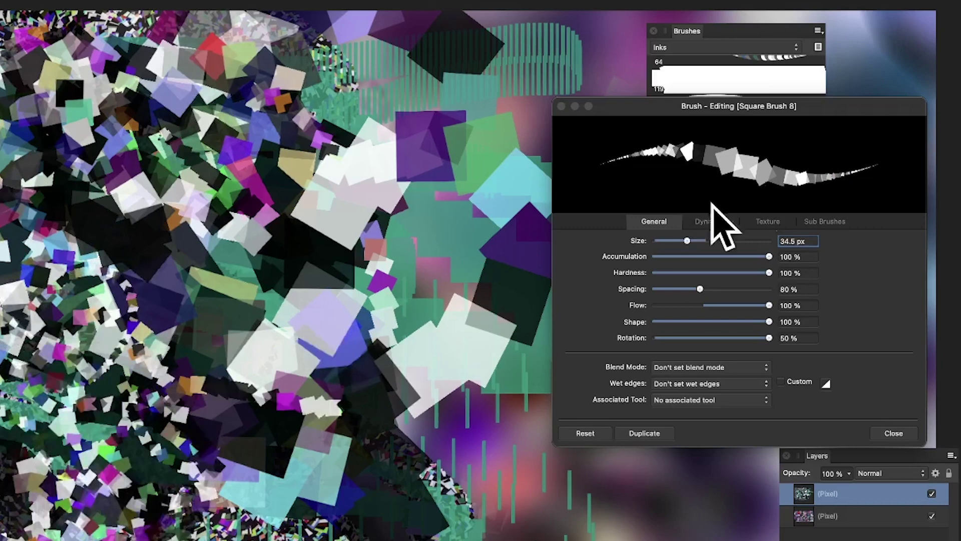
# Shrink the brush to 20.2 px and paint a trail of small squares.
pyautogui.click(679, 256)
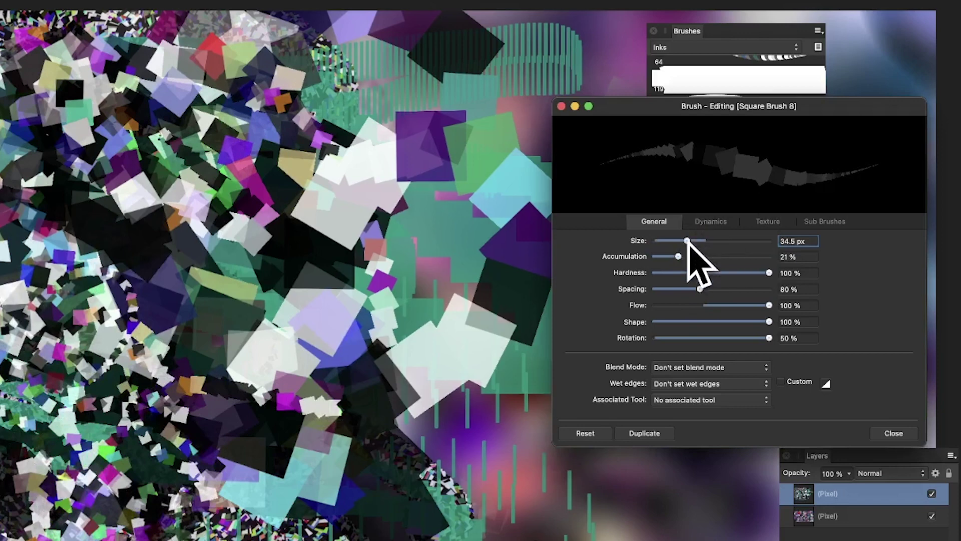
pyautogui.moveTo(688, 242)
pyautogui.mouseDown()
pyautogui.moveTo(677, 255)
pyautogui.moveTo(769, 256)
pyautogui.mouseUp()
pyautogui.moveTo(29, 333)
pyautogui.mouseDown()
pyautogui.moveTo(167, 223)
pyautogui.moveTo(125, 260)
pyautogui.moveTo(265, 223)
pyautogui.moveTo(326, 251)
pyautogui.mouseUp()
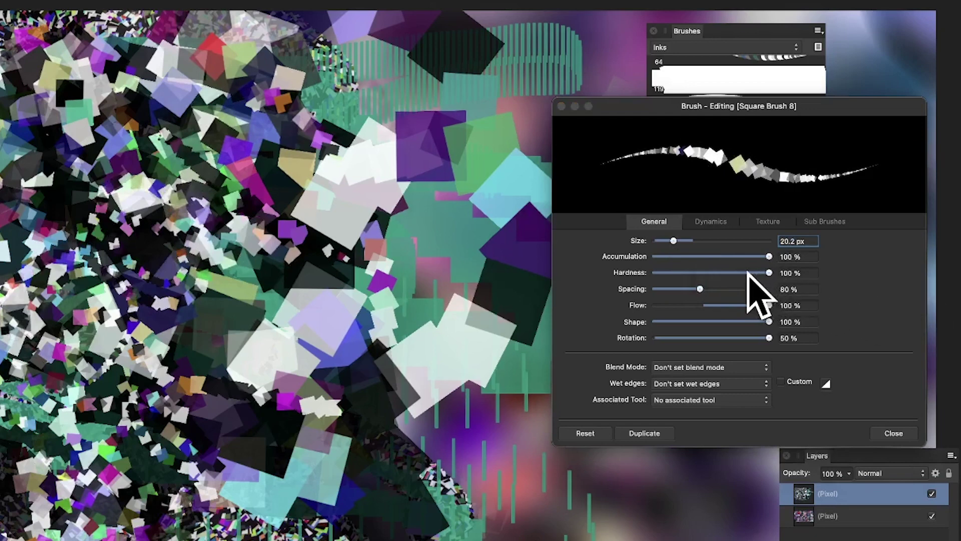
# Try 22% accumulation, restore it to 100%, and paint curving square trails.
pyautogui.moveTo(752, 257); pyautogui.dragTo(679, 256)
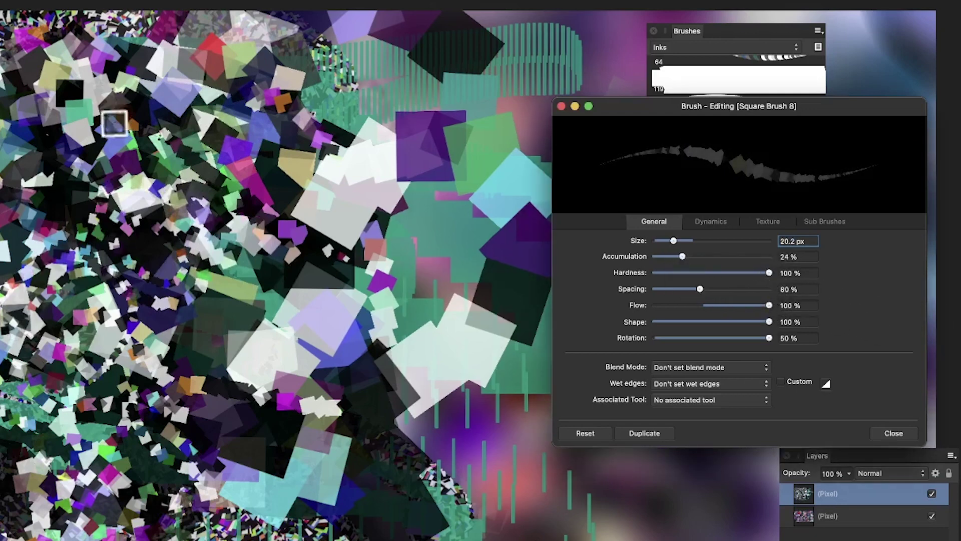
pyautogui.moveTo(140, 121)
pyautogui.mouseDown()
pyautogui.moveTo(323, 30)
pyautogui.moveTo(296, 74)
pyautogui.moveTo(415, 121)
pyautogui.moveTo(376, 17)
pyautogui.moveTo(473, 108)
pyautogui.moveTo(524, 196)
pyautogui.moveTo(502, 303)
pyautogui.moveTo(401, 214)
pyautogui.moveTo(293, 316)
pyautogui.moveTo(374, 223)
pyautogui.moveTo(346, 231)
pyautogui.moveTo(403, 236)
pyautogui.moveTo(336, 177)
pyautogui.moveTo(438, 321)
pyautogui.mouseUp()
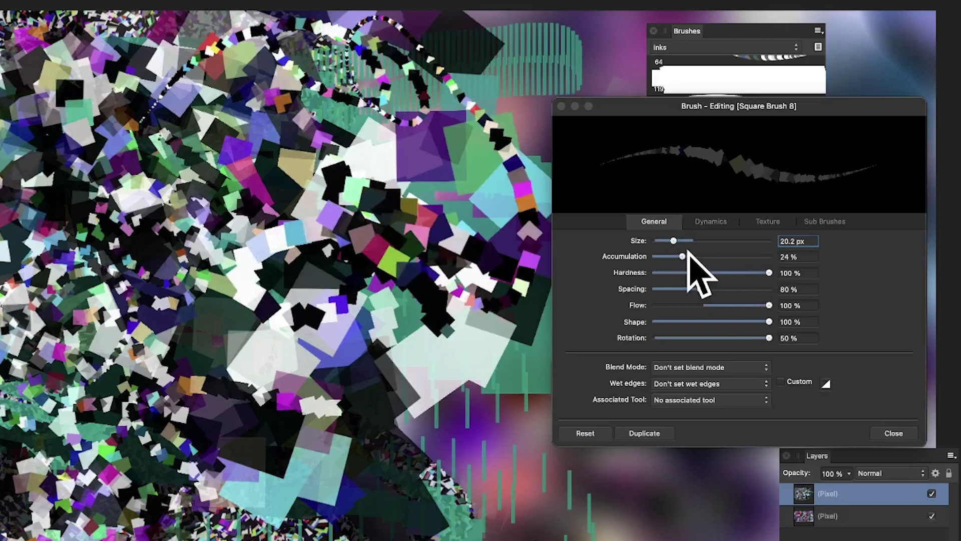
pyautogui.moveTo(688, 253); pyautogui.dragTo(790, 257)
pyautogui.moveTo(428, 388)
pyautogui.mouseDown()
pyautogui.moveTo(515, 466)
pyautogui.moveTo(511, 495)
pyautogui.mouseUp()
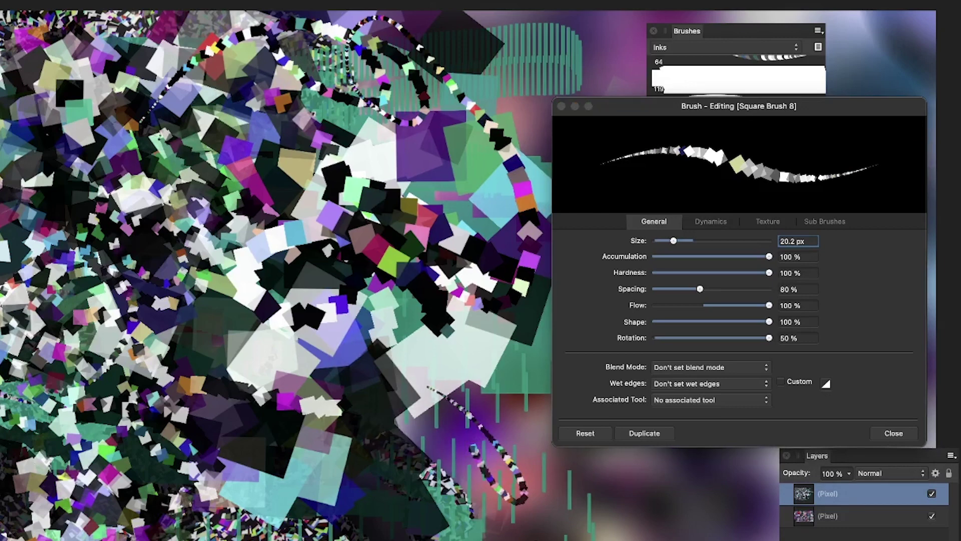
pyautogui.click(691, 368)
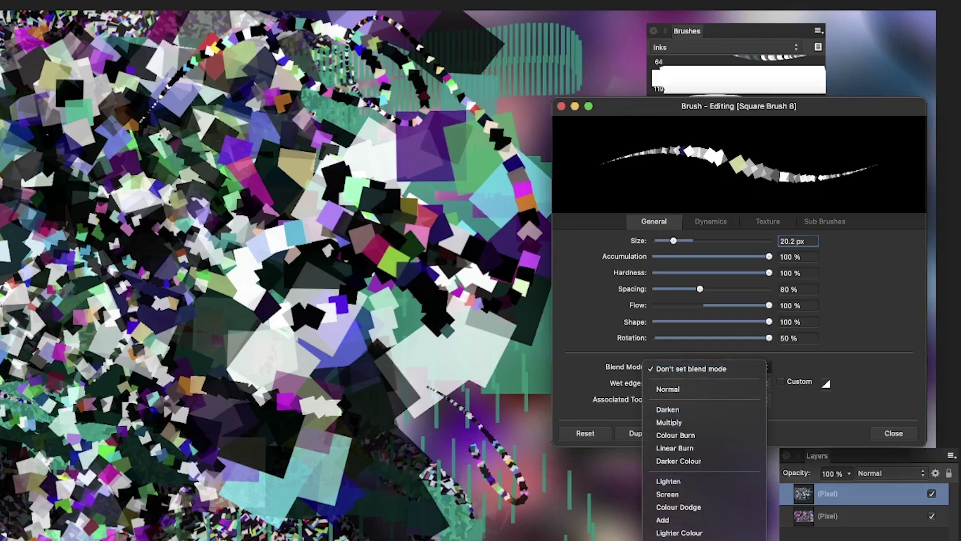
# Set the brush blend mode to Difference and paint difference-blended squares mid-canvas.
pyautogui.scroll(-5, 703, 451)
pyautogui.click(670, 520)
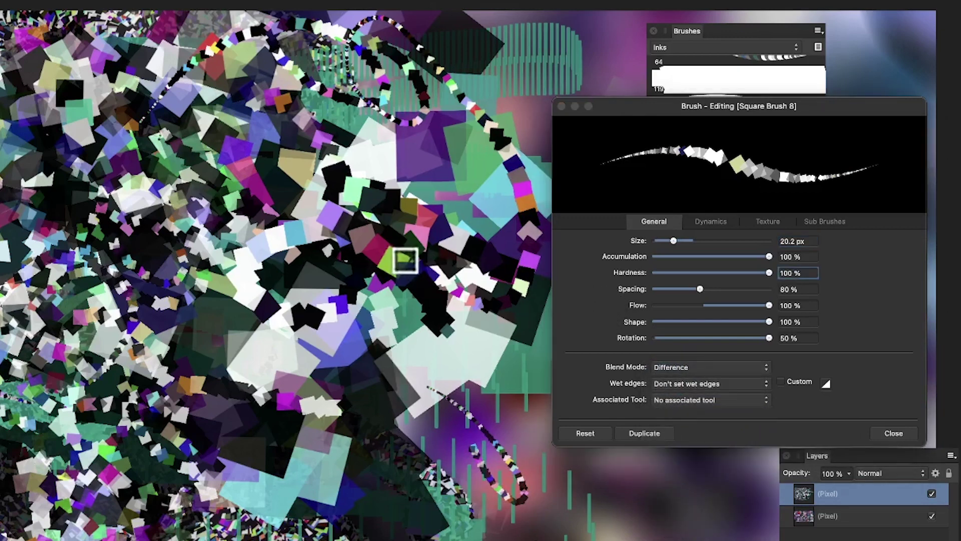
pyautogui.moveTo(407, 259)
pyautogui.mouseDown()
pyautogui.moveTo(313, 282)
pyautogui.moveTo(320, 216)
pyautogui.moveTo(459, 310)
pyautogui.moveTo(491, 392)
pyautogui.moveTo(474, 208)
pyautogui.moveTo(365, 311)
pyautogui.moveTo(447, 293)
pyautogui.moveTo(463, 332)
pyautogui.moveTo(461, 410)
pyautogui.moveTo(499, 295)
pyautogui.moveTo(531, 280)
pyautogui.moveTo(531, 294)
pyautogui.moveTo(487, 182)
pyautogui.moveTo(515, 186)
pyautogui.moveTo(441, 156)
pyautogui.moveTo(421, 89)
pyautogui.moveTo(504, 117)
pyautogui.moveTo(519, 183)
pyautogui.moveTo(443, 164)
pyautogui.moveTo(467, 187)
pyautogui.moveTo(319, 81)
pyautogui.moveTo(426, 170)
pyautogui.moveTo(375, 162)
pyautogui.mouseUp()
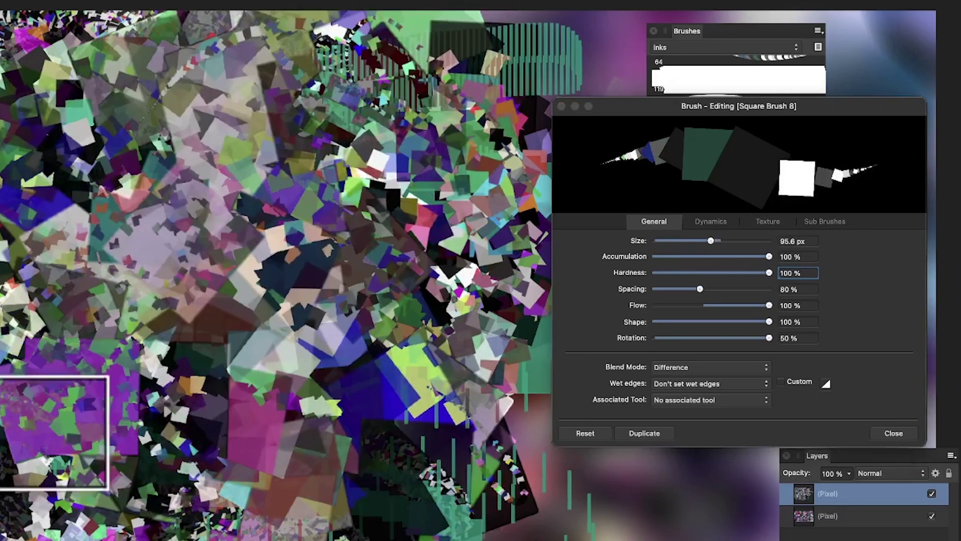
# Return painting to Normal blending and paint large coloured squares on the left.
pyautogui.click(694, 368)
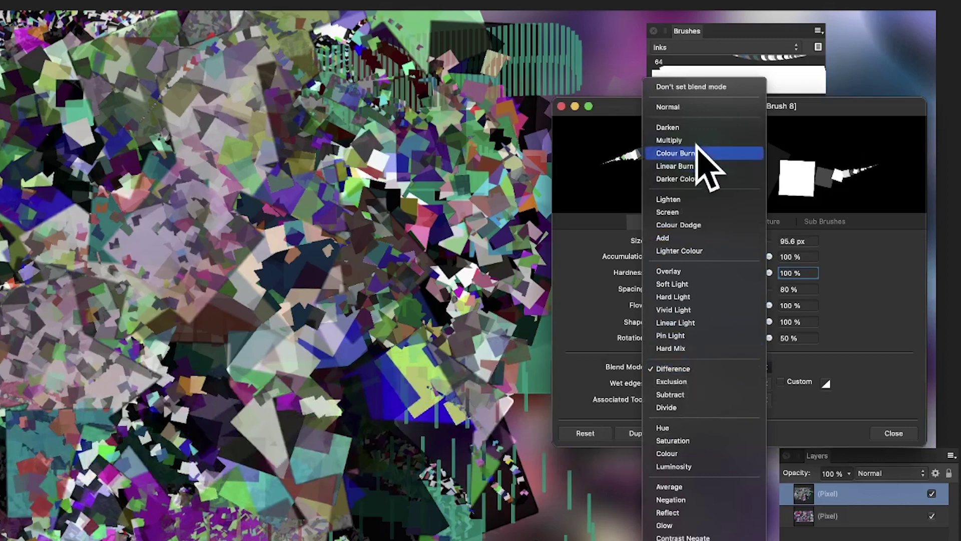
pyautogui.click(701, 89)
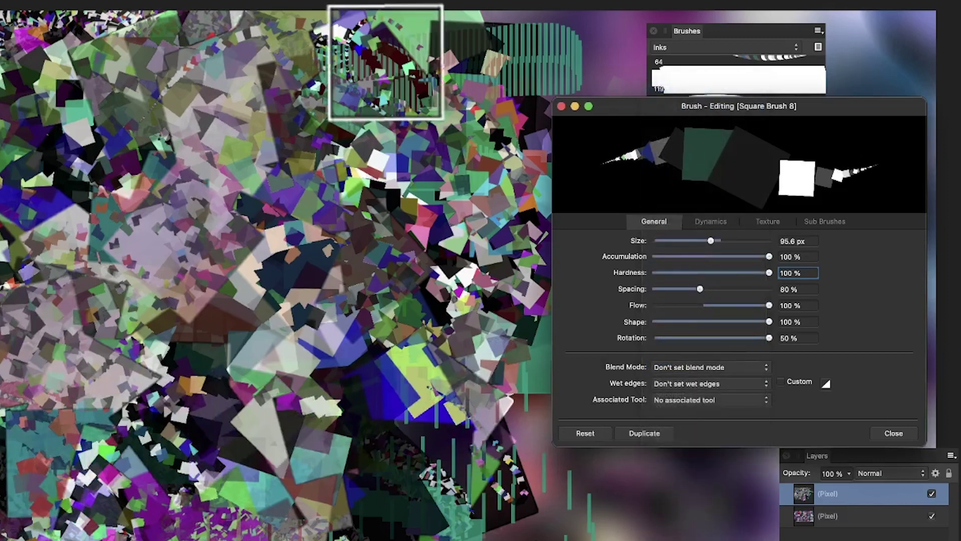
pyautogui.click(400, 6)
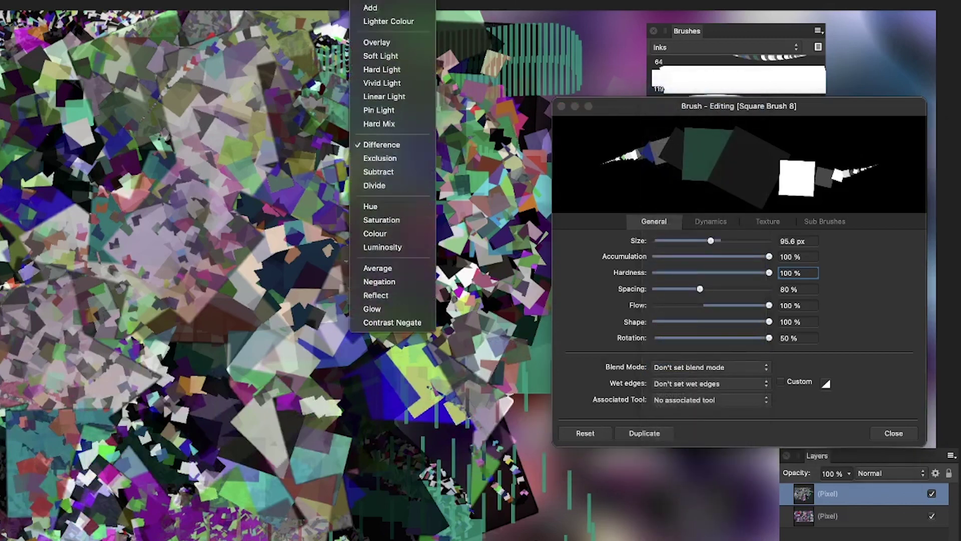
pyautogui.scroll(2, 392, 190)
pyautogui.click(386, 12)
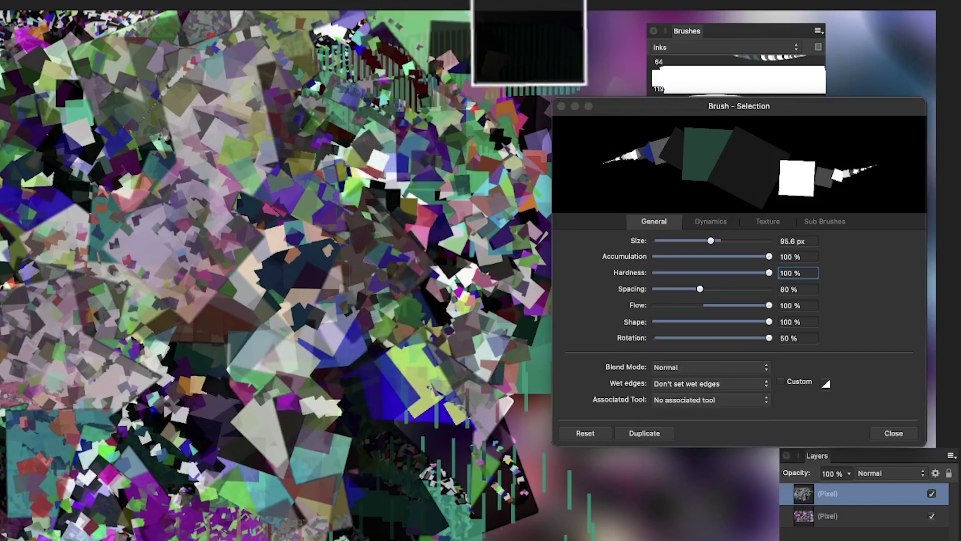
pyautogui.moveTo(313, 311)
pyautogui.mouseDown()
pyautogui.moveTo(150, 317)
pyautogui.moveTo(129, 300)
pyautogui.moveTo(30, 100)
pyautogui.mouseUp()
# Bring up the brush's Dynamics jitter settings.
pyautogui.click(710, 224)
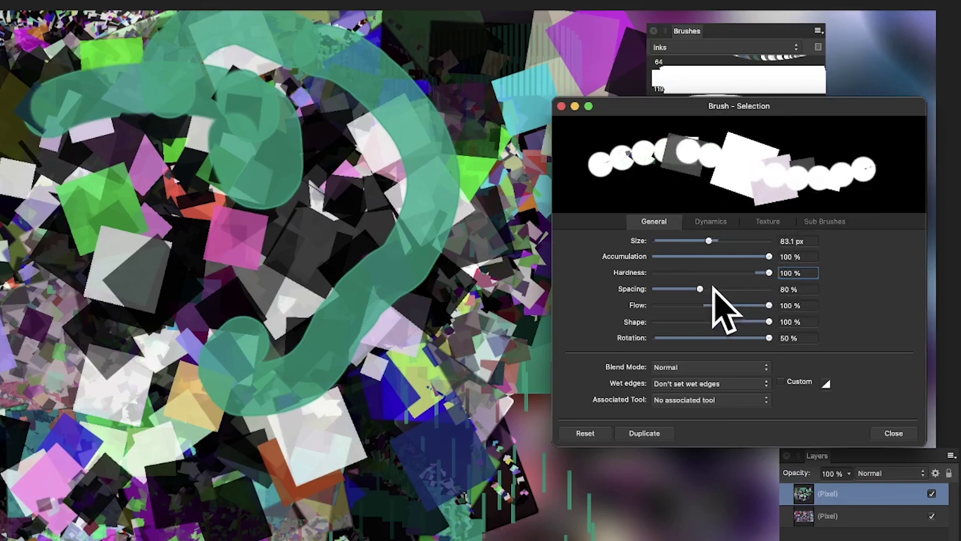
# Drag the brush Spacing slider down to 74%.
pyautogui.moveTo(714, 287)
pyautogui.mouseDown()
pyautogui.moveTo(751, 288)
pyautogui.moveTo(704, 289)
pyautogui.mouseUp()
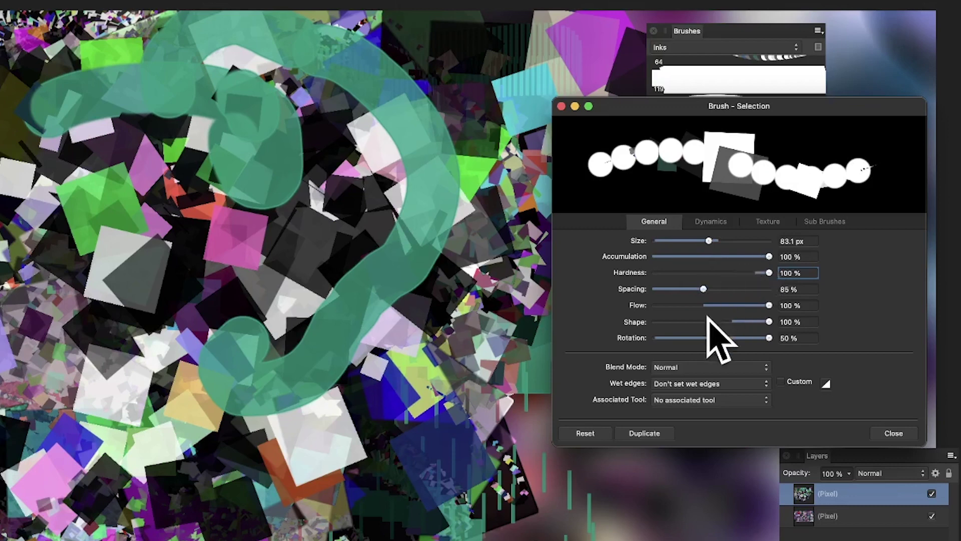
# Lower the square brush's Flow slider to 80% in the General tab.
pyautogui.moveTo(727, 302)
pyautogui.mouseDown()
pyautogui.moveTo(682, 305)
pyautogui.moveTo(736, 306)
pyautogui.moveTo(715, 303)
pyautogui.mouseUp()
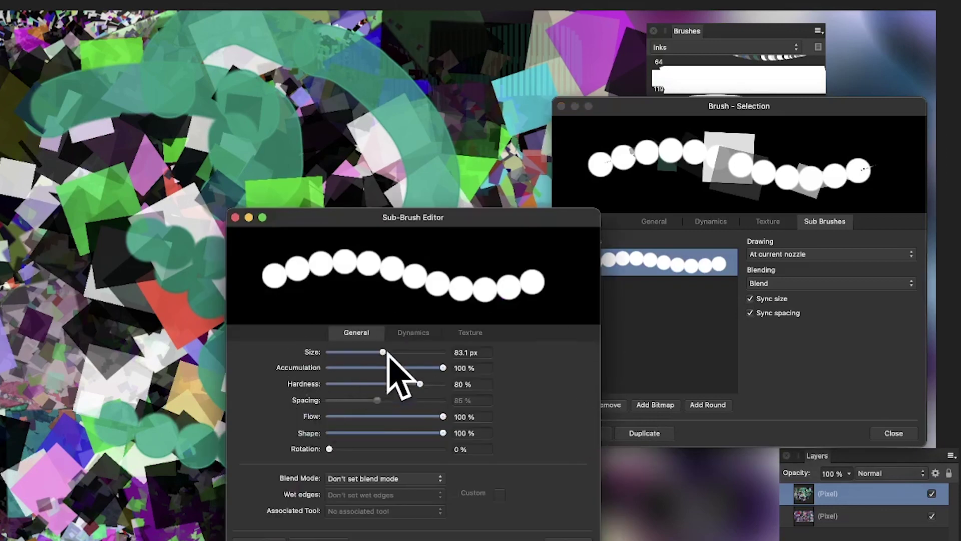
# Enlarge the sub-brush nozzle to 173.6 px and rotate it to 50% for upright ovals.
pyautogui.moveTo(384, 352)
pyautogui.mouseDown()
pyautogui.moveTo(393, 352)
pyautogui.moveTo(375, 360)
pyautogui.moveTo(393, 385)
pyautogui.mouseUp()
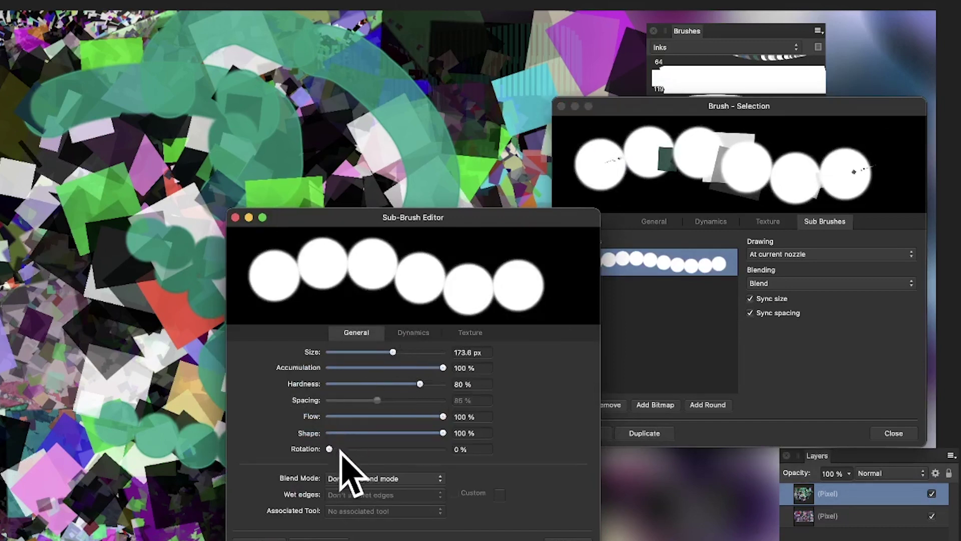
pyautogui.moveTo(342, 449)
pyautogui.mouseDown()
pyautogui.moveTo(404, 448)
pyautogui.moveTo(371, 432)
pyautogui.moveTo(421, 431)
pyautogui.moveTo(364, 433)
pyautogui.moveTo(419, 447)
pyautogui.moveTo(395, 447)
pyautogui.moveTo(459, 448)
pyautogui.mouseUp()
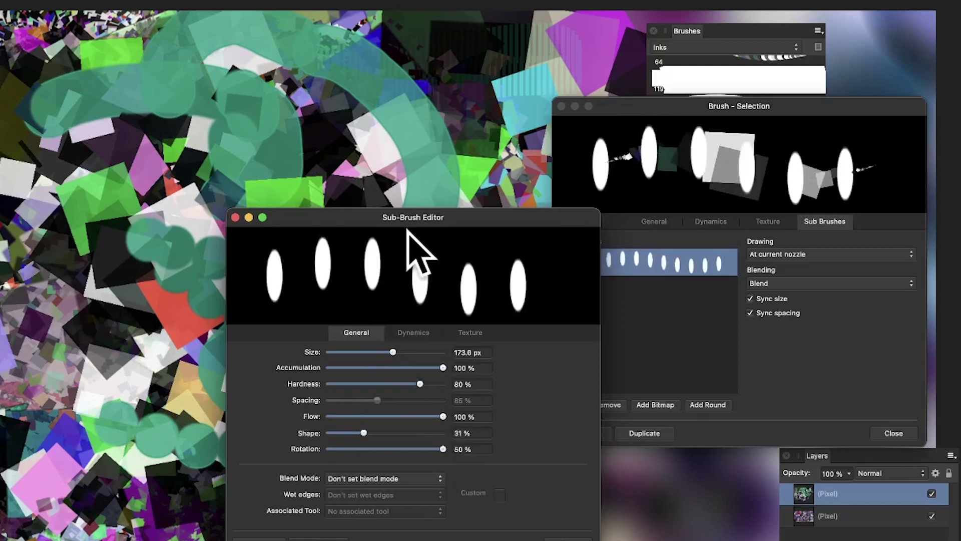
# Give the sub-brush dabs full random rotation, strong size jitter and random flow variation.
pyautogui.click(413, 332)
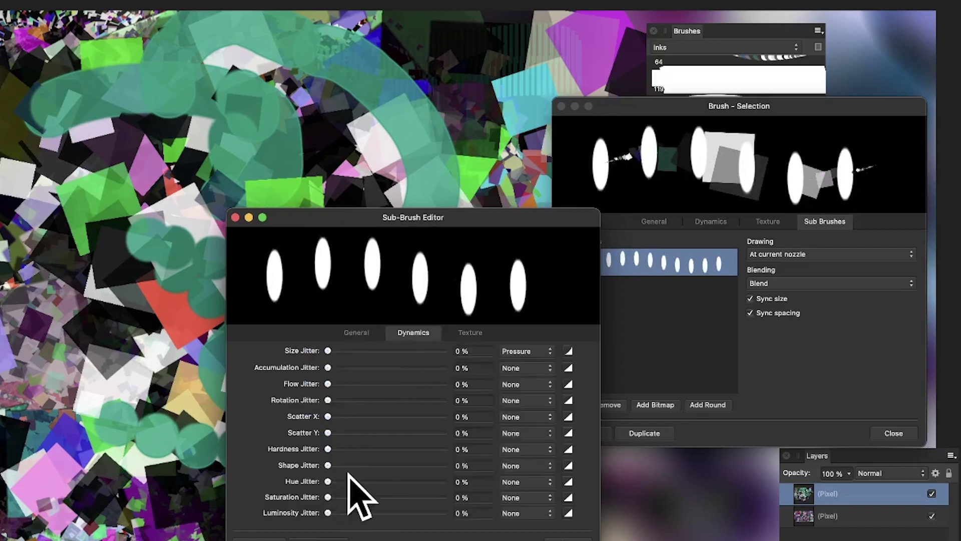
pyautogui.moveTo(341, 401); pyautogui.dragTo(465, 422)
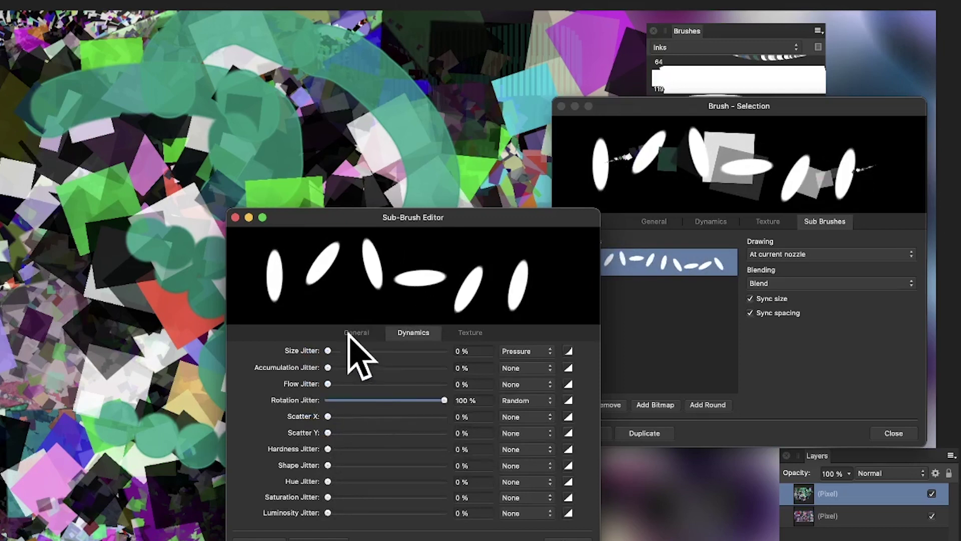
pyautogui.moveTo(328, 351); pyautogui.dragTo(435, 351)
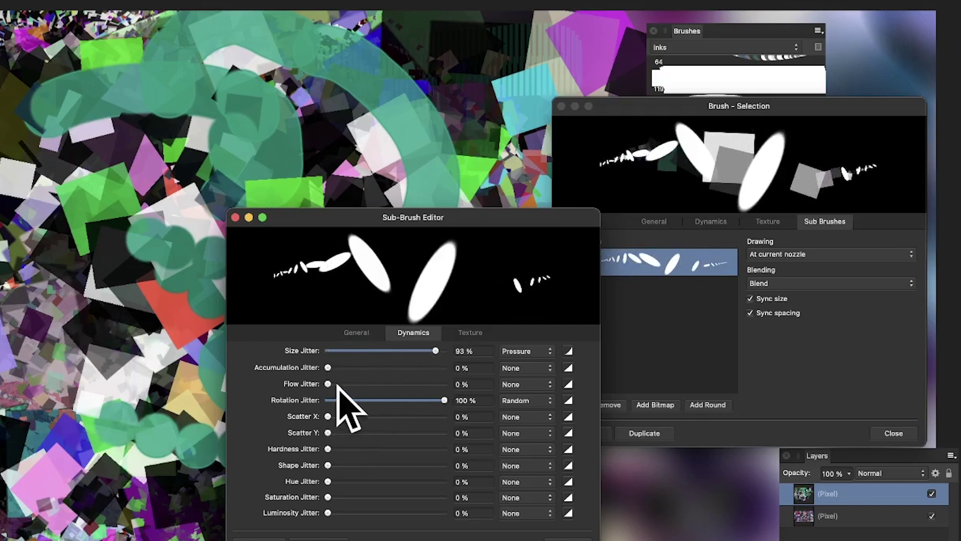
pyautogui.moveTo(339, 384)
pyautogui.mouseDown()
pyautogui.moveTo(443, 392)
pyautogui.moveTo(418, 393)
pyautogui.mouseUp()
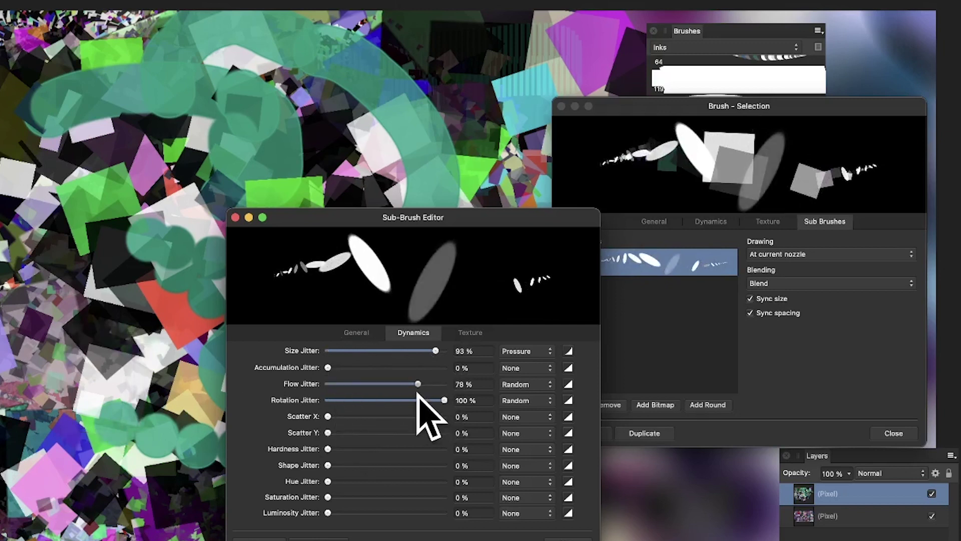
# Lower the sub-brush flow slightly, make the oval nozzle rounder, and add random shape jitter.
pyautogui.click(357, 333)
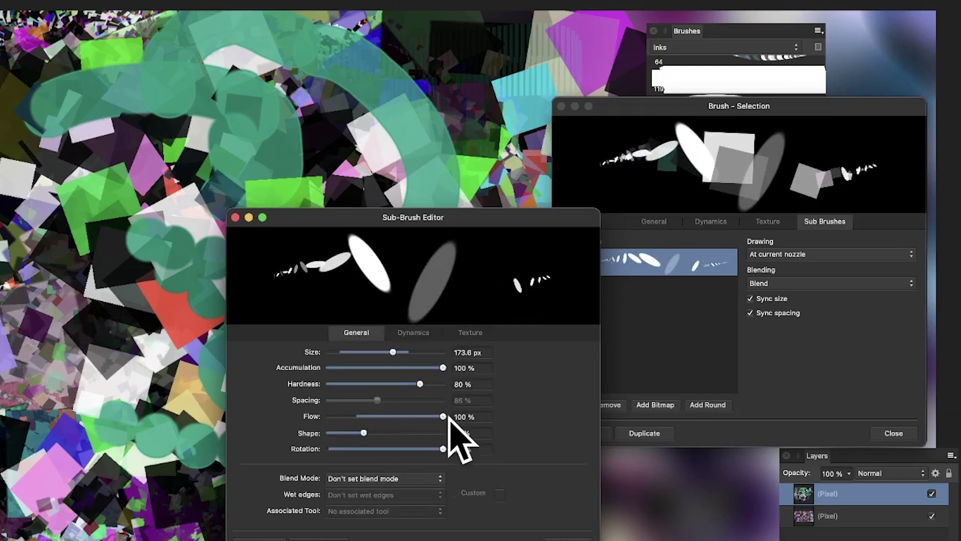
pyautogui.moveTo(442, 413)
pyautogui.mouseDown()
pyautogui.moveTo(388, 403)
pyautogui.moveTo(425, 416)
pyautogui.mouseUp()
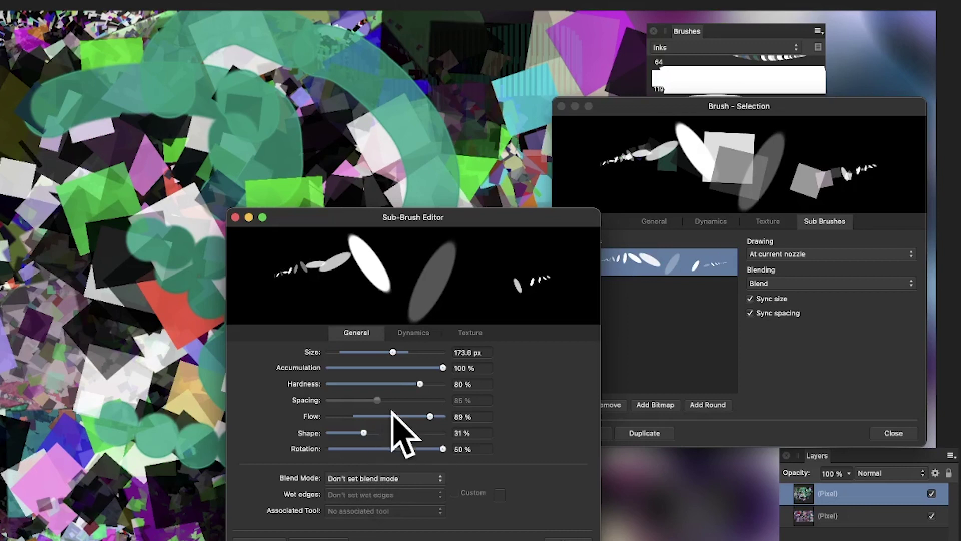
pyautogui.moveTo(365, 433); pyautogui.dragTo(374, 432)
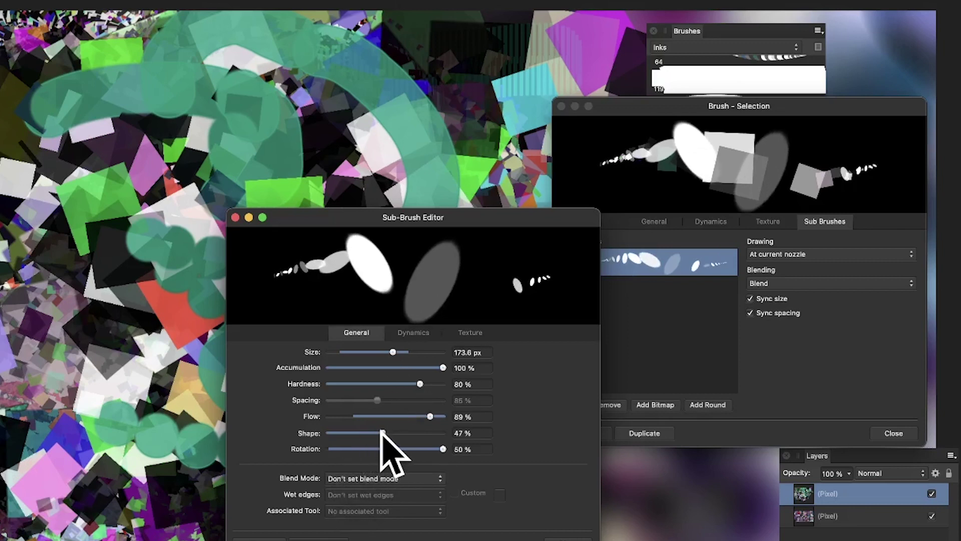
pyautogui.click(415, 332)
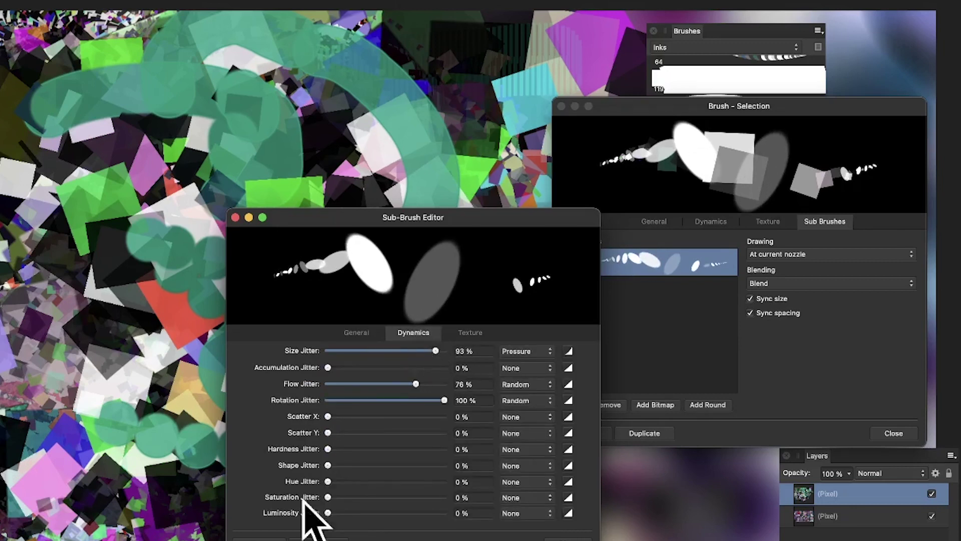
pyautogui.moveTo(336, 465)
pyautogui.mouseDown()
pyautogui.moveTo(392, 466)
pyautogui.moveTo(369, 465)
pyautogui.moveTo(441, 482)
pyautogui.mouseUp()
# Add saturation, scatter and slight accumulation jitter to the sub-brush, test-painting a stroke of colourful ovals.
pyautogui.moveTo(384, 497)
pyautogui.mouseDown()
pyautogui.moveTo(445, 498)
pyautogui.moveTo(421, 513)
pyautogui.mouseUp()
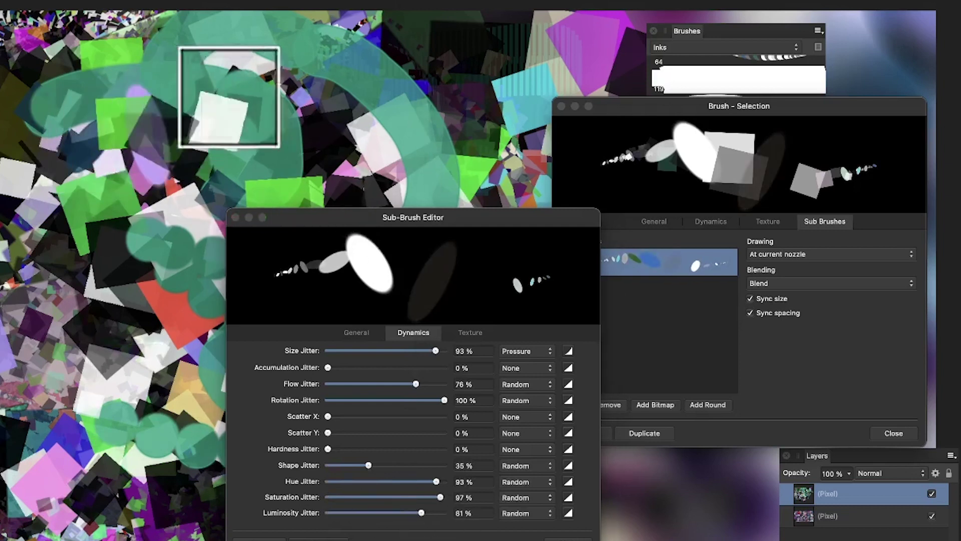
pyautogui.moveTo(242, 97)
pyautogui.mouseDown()
pyautogui.moveTo(309, 151)
pyautogui.moveTo(251, 6)
pyautogui.moveTo(339, 154)
pyautogui.moveTo(164, 169)
pyautogui.moveTo(212, 176)
pyautogui.moveTo(193, 60)
pyautogui.moveTo(125, 148)
pyautogui.moveTo(45, 283)
pyautogui.moveTo(165, 231)
pyautogui.moveTo(145, 202)
pyautogui.moveTo(149, 314)
pyautogui.moveTo(128, 291)
pyautogui.moveTo(256, 189)
pyautogui.moveTo(73, 322)
pyautogui.moveTo(26, 203)
pyautogui.moveTo(272, 159)
pyautogui.mouseUp()
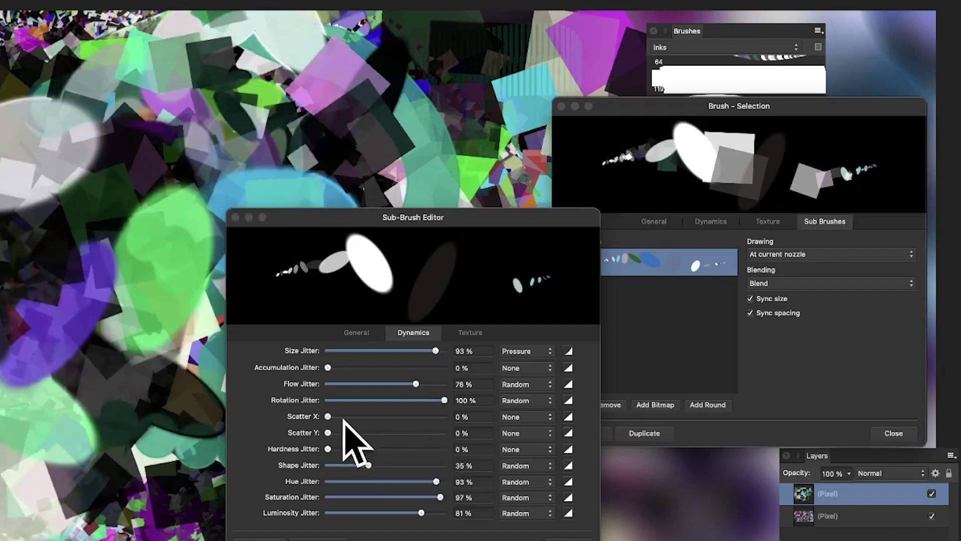
pyautogui.moveTo(342, 419)
pyautogui.mouseDown()
pyautogui.moveTo(373, 432)
pyautogui.moveTo(351, 449)
pyautogui.moveTo(414, 449)
pyautogui.moveTo(404, 457)
pyautogui.mouseUp()
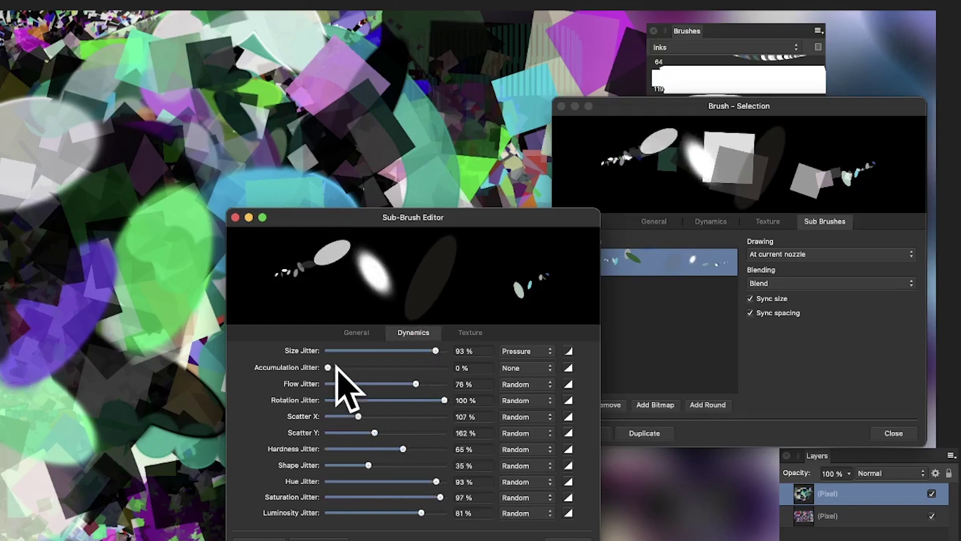
pyautogui.moveTo(336, 366)
pyautogui.mouseDown()
pyautogui.moveTo(407, 370)
pyautogui.moveTo(369, 385)
pyautogui.moveTo(453, 388)
pyautogui.moveTo(402, 385)
pyautogui.mouseUp()
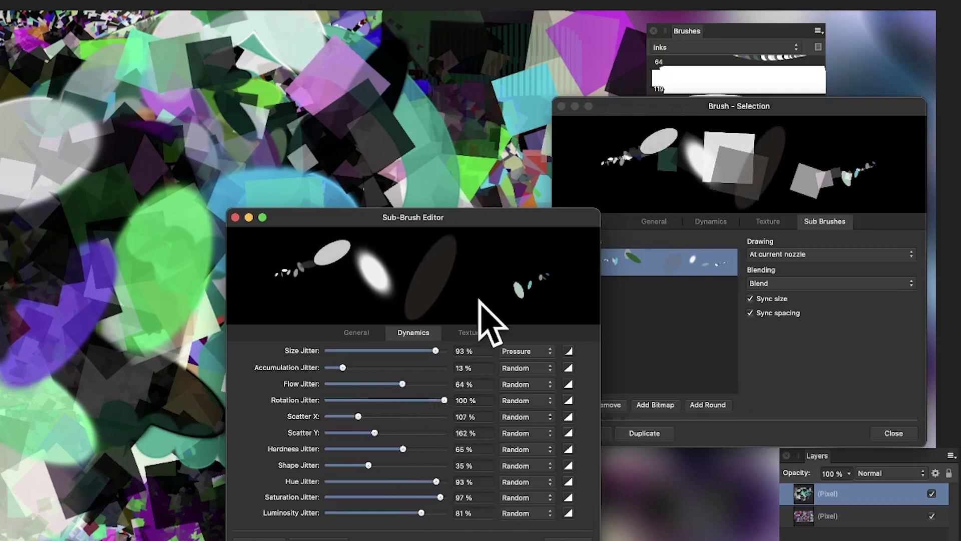
pyautogui.click(356, 333)
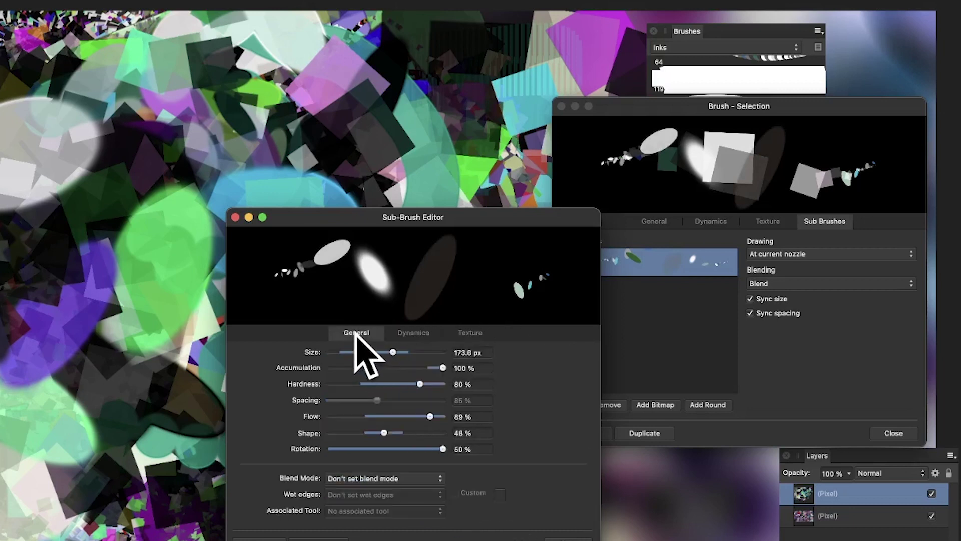
# Enlarge the sub-brush to 358.6 px, then paint dense jittered squares across the canvas with the Inks brush.
pyautogui.moveTo(394, 352); pyautogui.dragTo(404, 352)
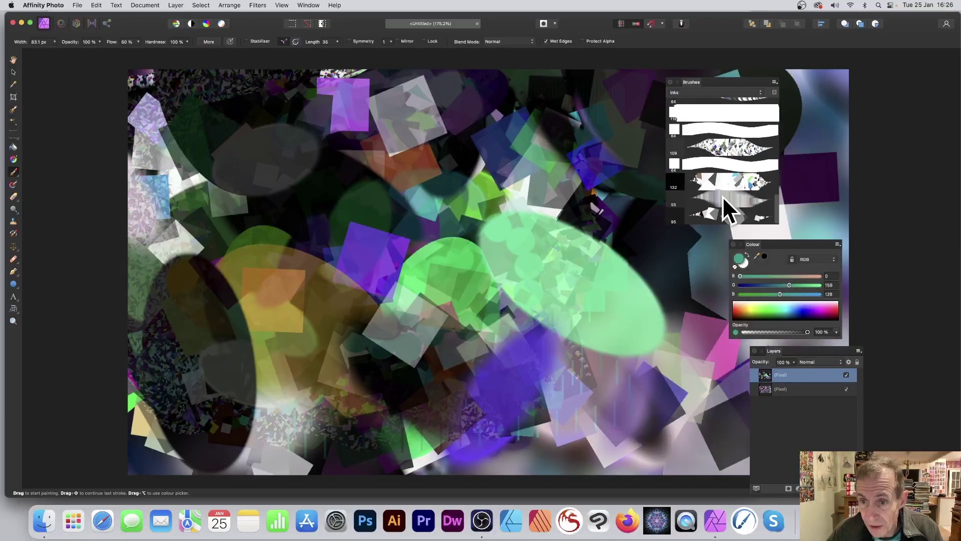
pyautogui.click(721, 195)
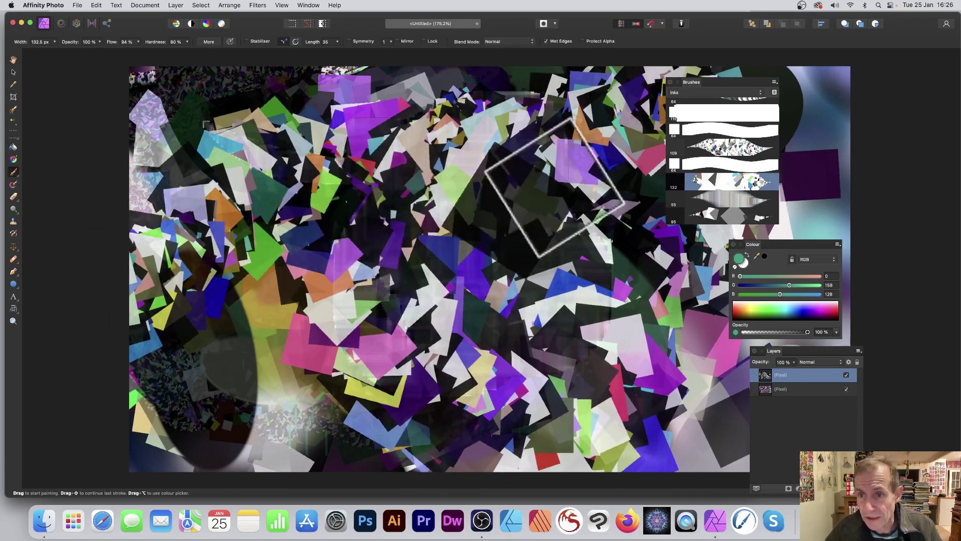
pyautogui.click(728, 148)
pyautogui.moveTo(223, 156)
pyautogui.mouseDown()
pyautogui.moveTo(412, 152)
pyautogui.moveTo(563, 189)
pyautogui.moveTo(496, 180)
pyautogui.moveTo(382, 131)
pyautogui.moveTo(407, 312)
pyautogui.moveTo(282, 314)
pyautogui.moveTo(543, 276)
pyautogui.moveTo(560, 168)
pyautogui.moveTo(648, 400)
pyautogui.moveTo(582, 69)
pyautogui.moveTo(725, 88)
pyautogui.moveTo(830, 154)
pyautogui.moveTo(817, 251)
pyautogui.moveTo(407, 286)
pyautogui.moveTo(220, 440)
pyautogui.moveTo(329, 112)
pyautogui.moveTo(538, 142)
pyautogui.moveTo(535, 187)
pyautogui.moveTo(466, 351)
pyautogui.moveTo(475, 409)
pyautogui.moveTo(517, 281)
pyautogui.mouseUp()
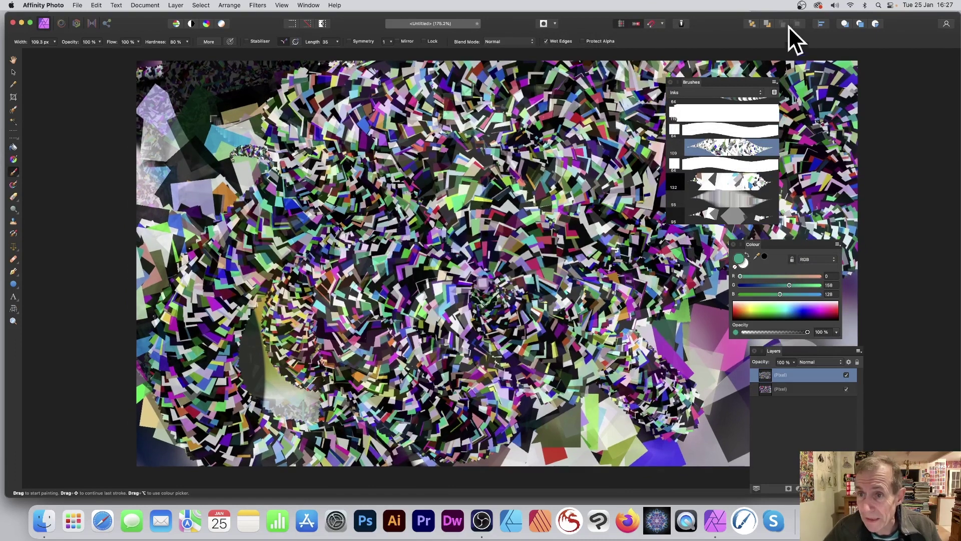
pyautogui.click(774, 82)
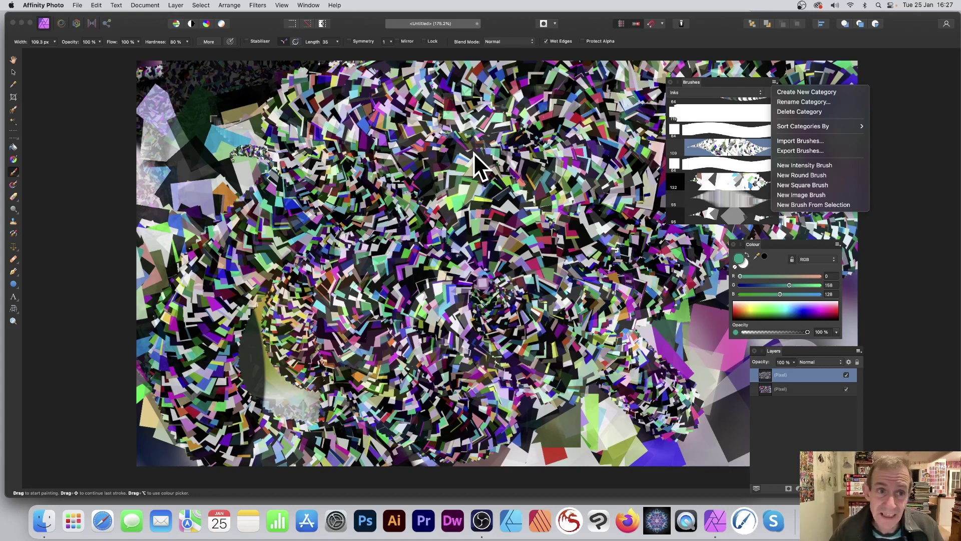
# Start the Filters > Distort > Deform filter and move its settings panel aside.
pyautogui.click(248, 4)
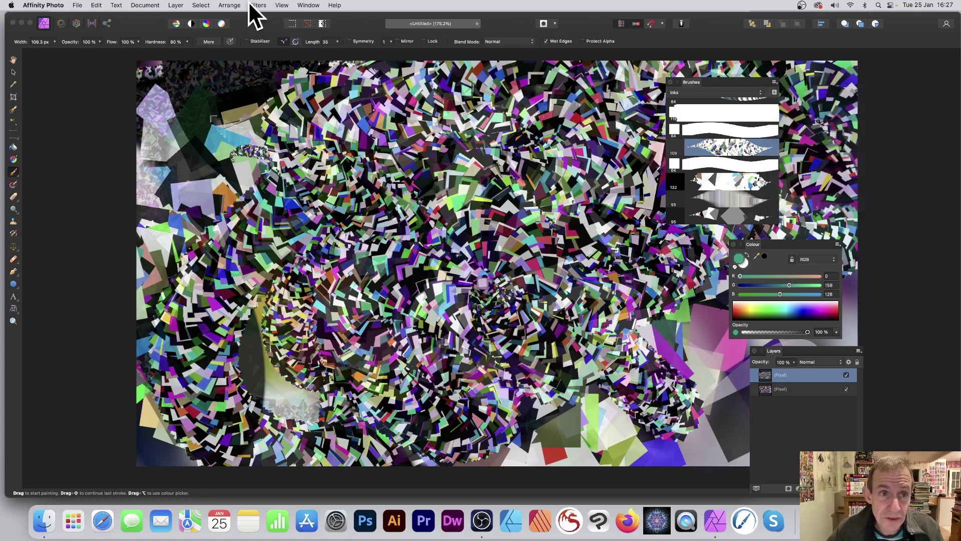
pyautogui.click(254, 5)
pyautogui.moveTo(266, 50)
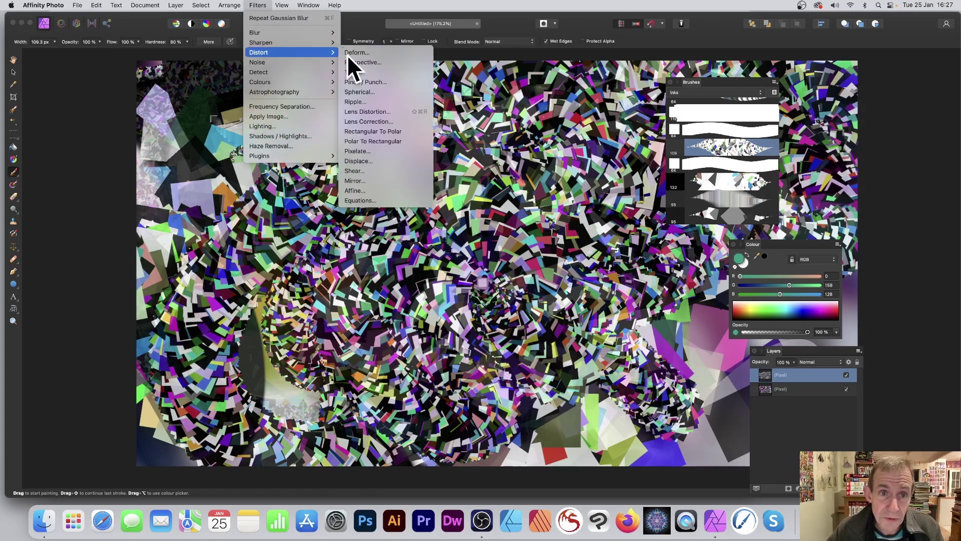
pyautogui.click(396, 53)
pyautogui.moveTo(876, 421); pyautogui.dragTo(411, 234)
# Pin the canvas, warp it toward upper-left, lower-left and upper-right, then apply the deform.
pyautogui.click(366, 178)
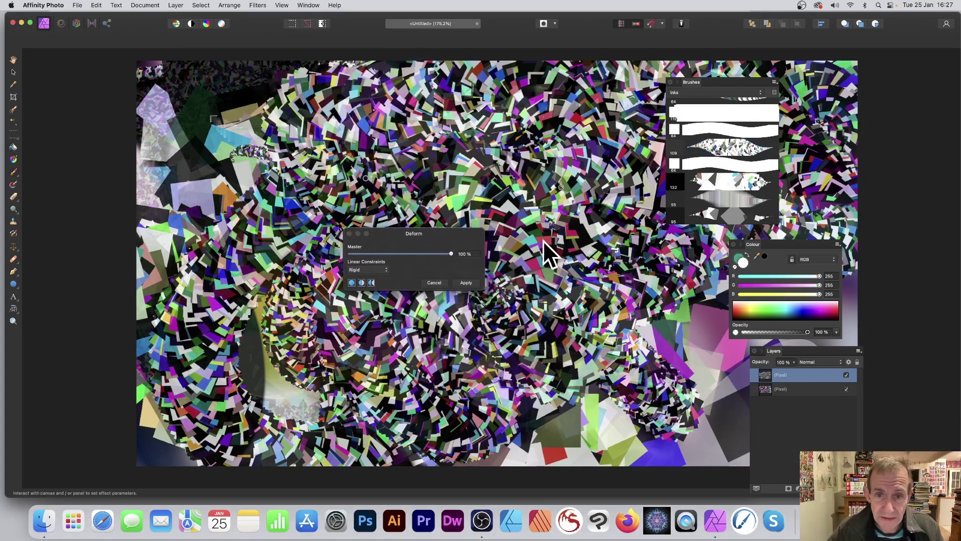
pyautogui.moveTo(562, 186); pyautogui.dragTo(95, 110)
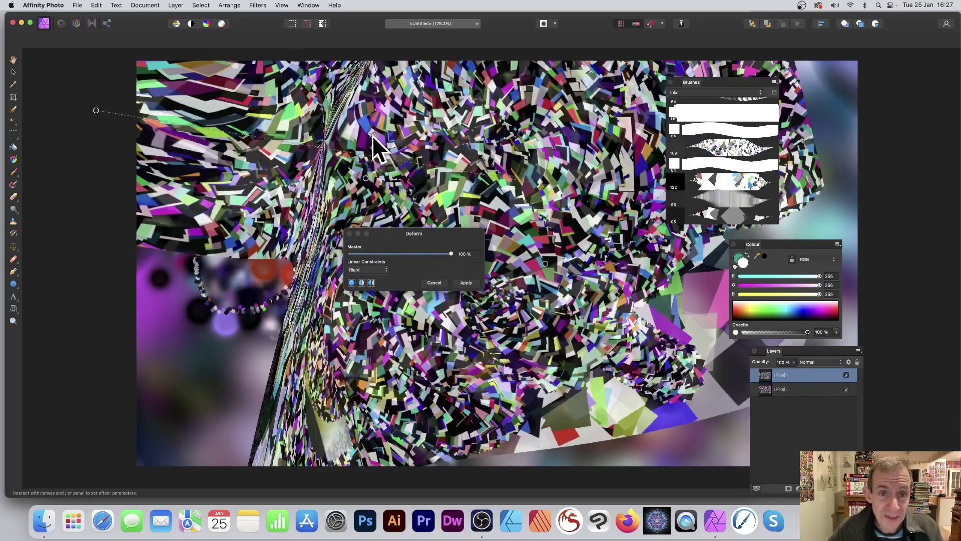
pyautogui.moveTo(373, 136); pyautogui.dragTo(41, 503)
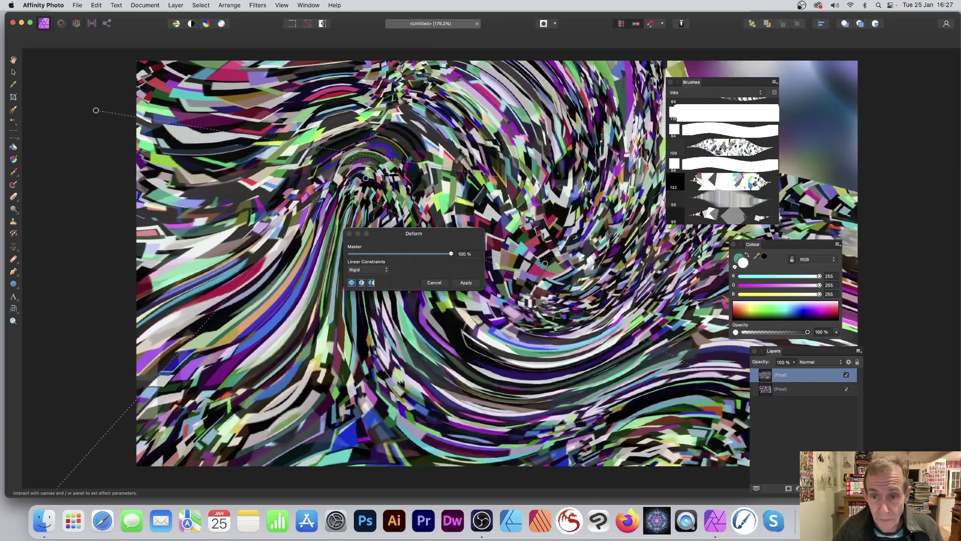
pyautogui.moveTo(515, 203); pyautogui.dragTo(813, 99)
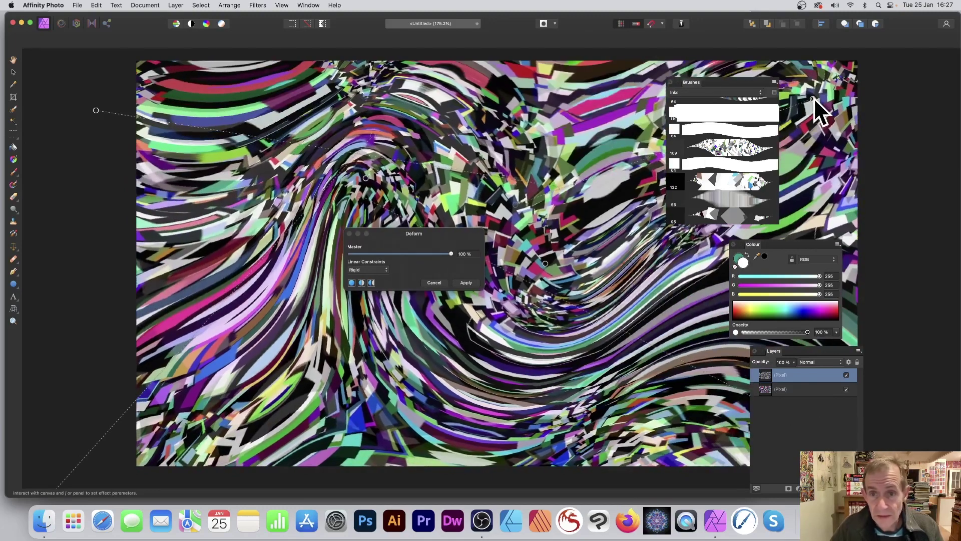
pyautogui.click(466, 282)
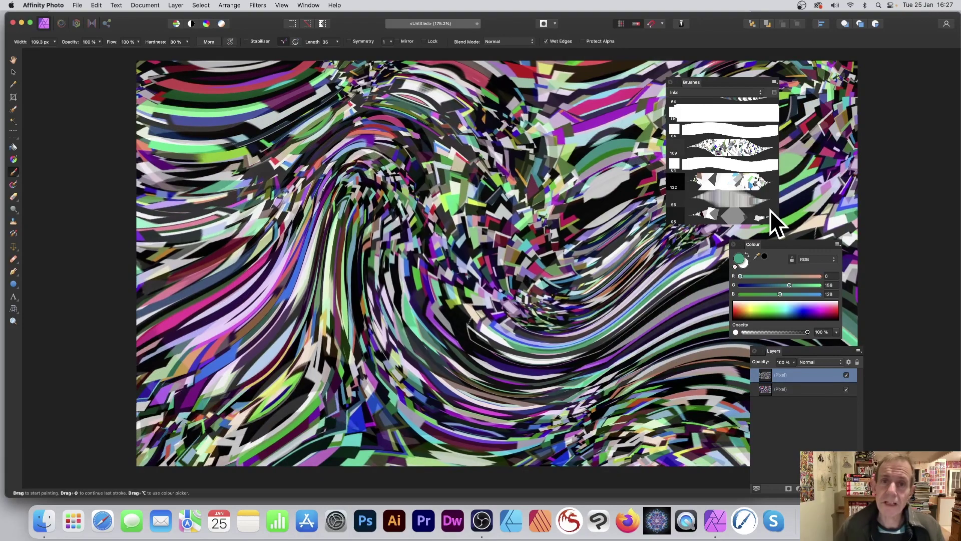